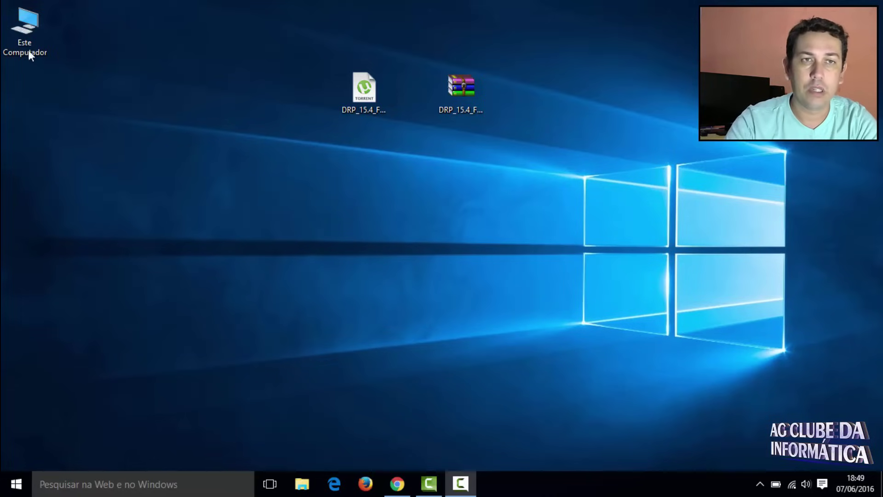
- Open the Device Manager from this computer's system properties and maximize its window
right_click(25, 24)
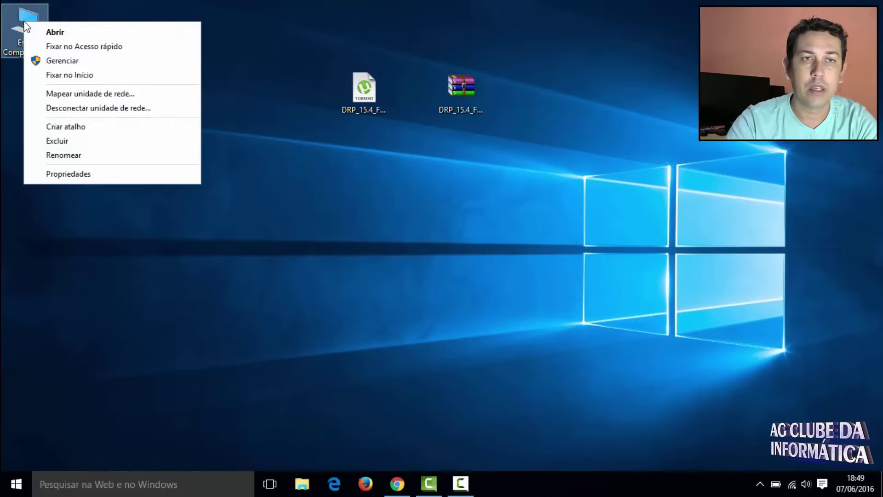
click(77, 174)
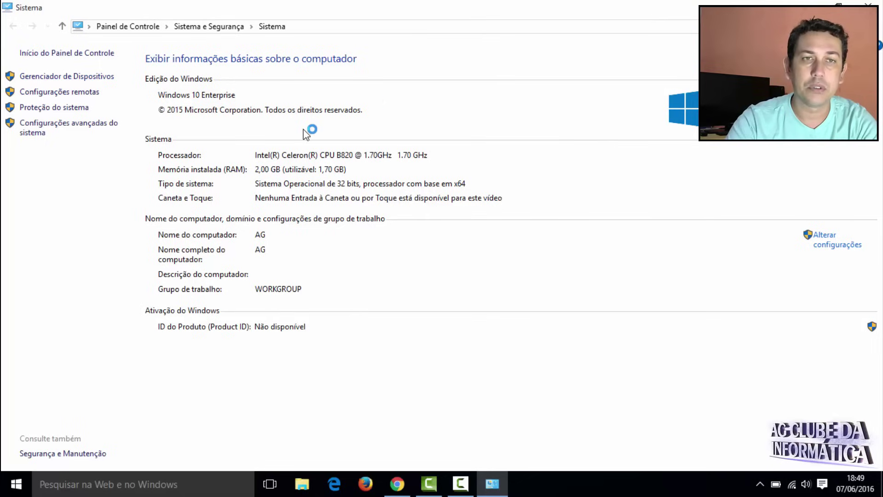
click(52, 77)
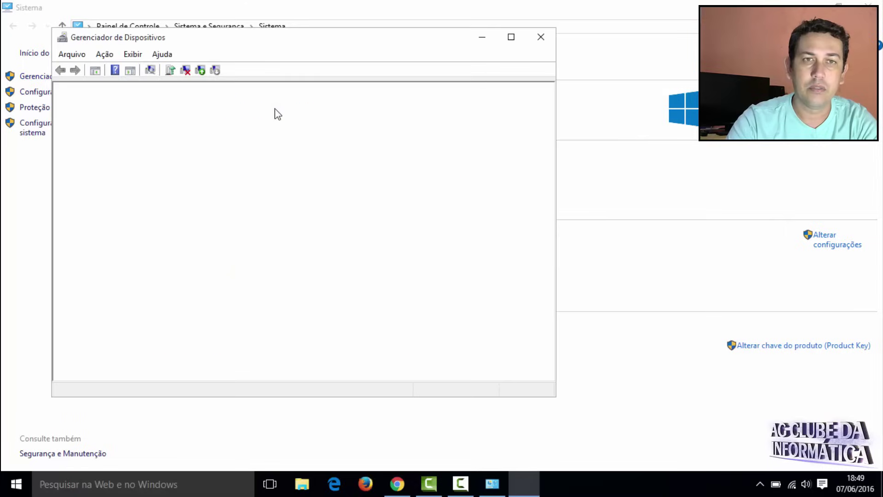
click(511, 37)
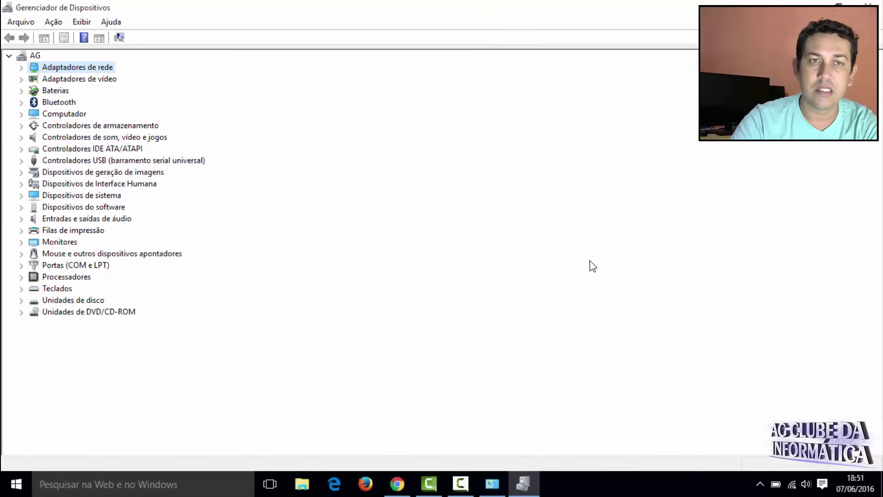
- Disable the Qualcomm Atheros AR9485WB-EG Wireless Network Adapter and enable it again
click(21, 68)
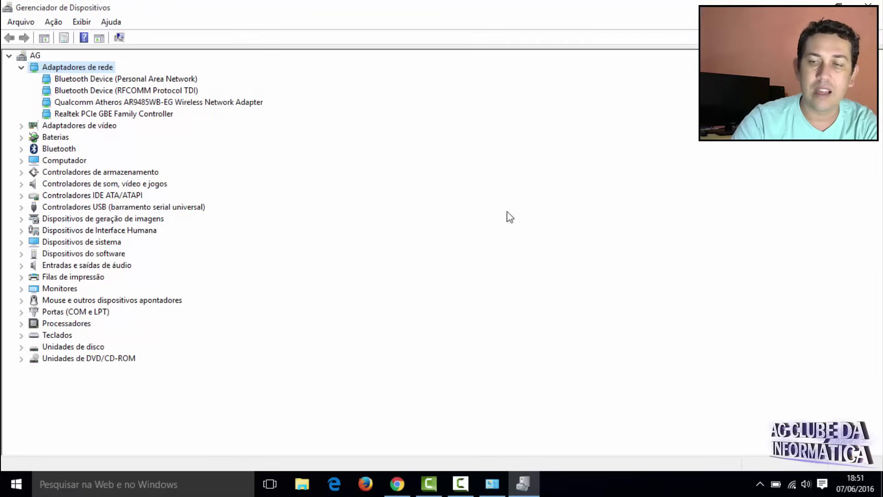
click(238, 102)
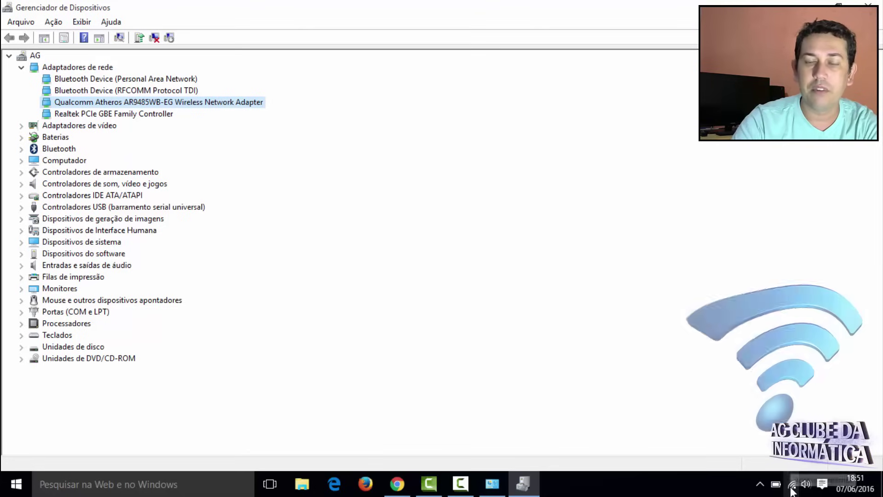
right_click(222, 104)
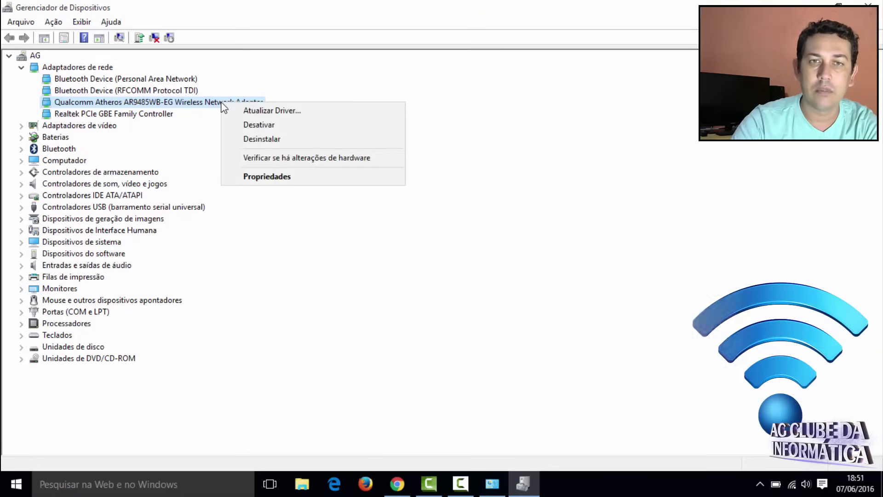
click(256, 127)
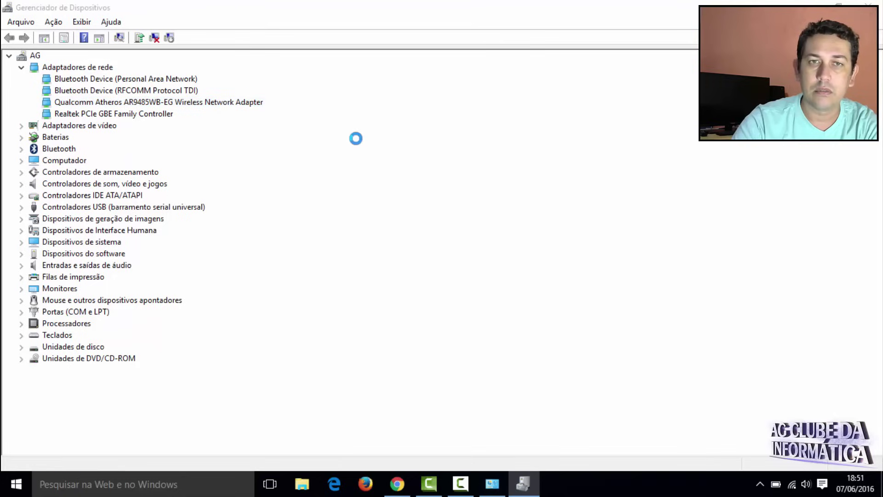
click(465, 256)
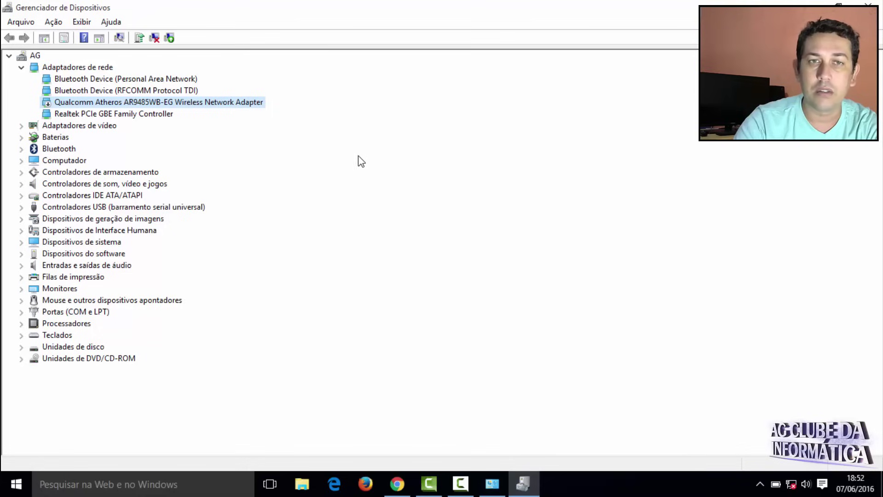
right_click(227, 107)
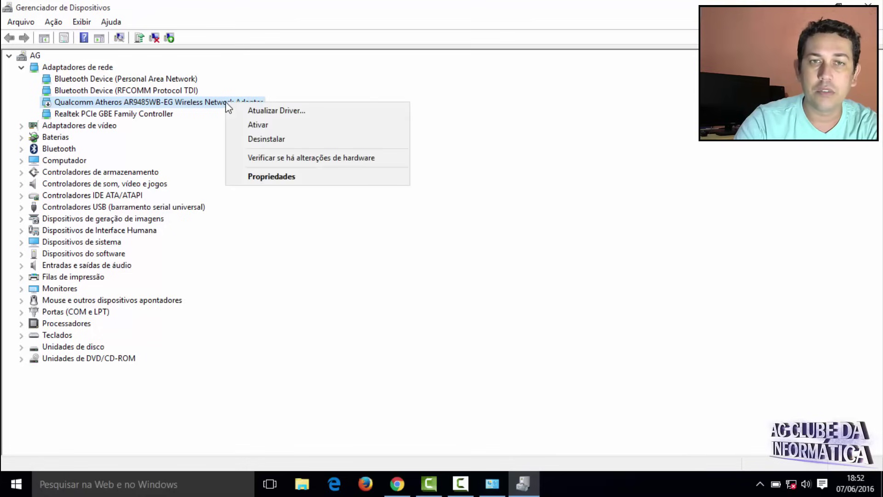
click(257, 124)
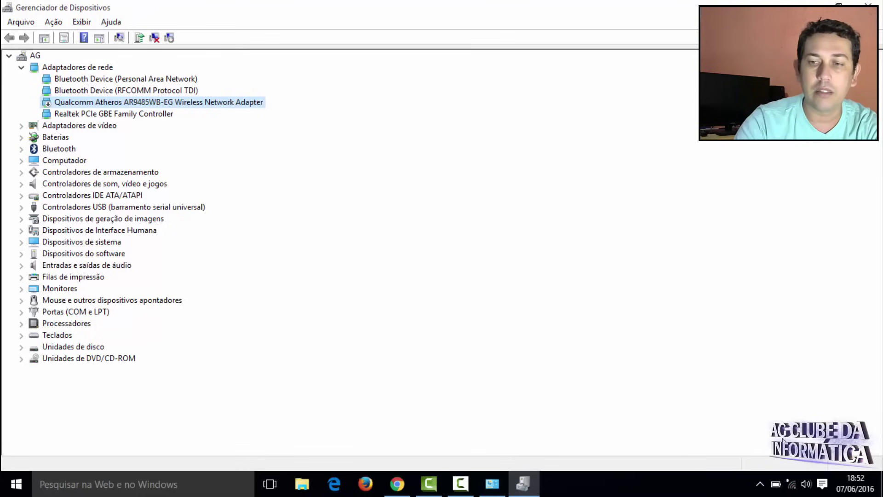
- Collapse the network adapters and examine the devices listed under Controladores de som, vídeo e jogos
key(Left)
key(Left)
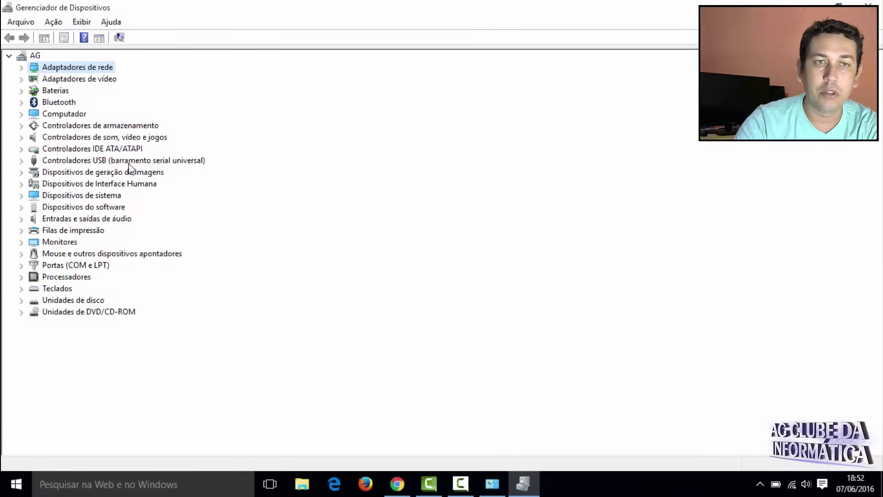
click(21, 137)
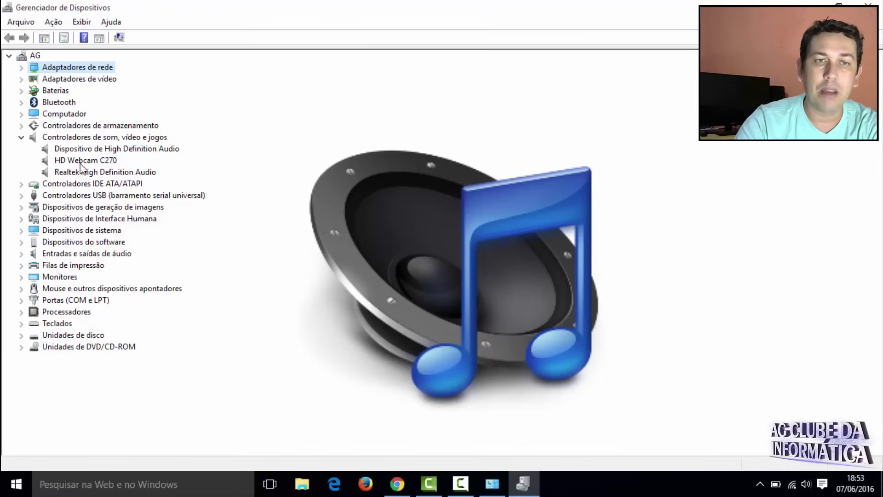
click(21, 137)
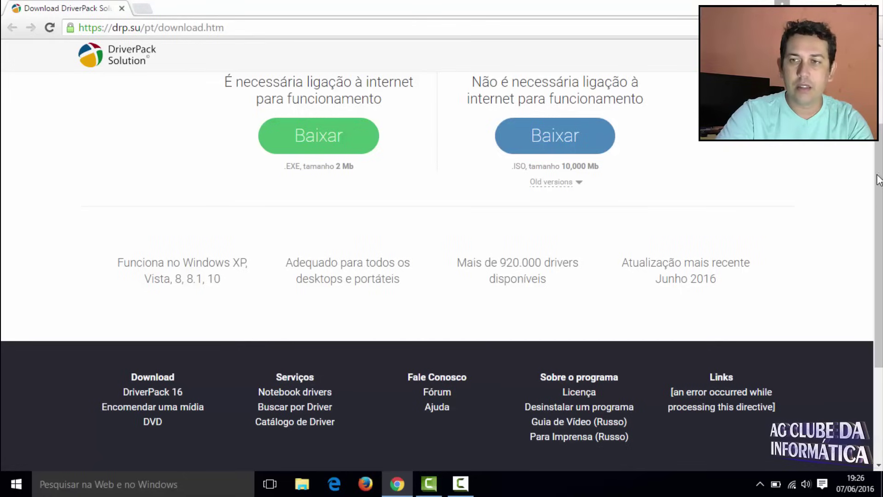
- In Chrome, list the old versions on the DriverPack Solution download page and download DRP_15.4_Full.torrent
scroll(214, 190, down, 2)
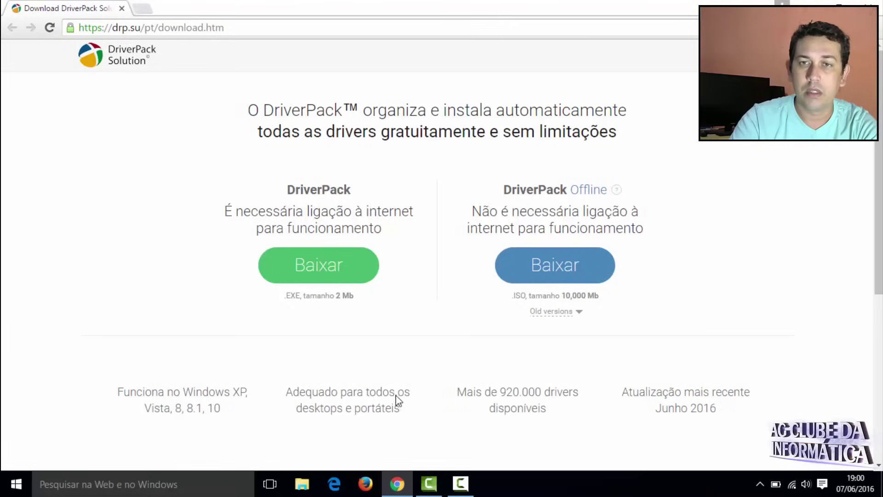
scroll(444, 322, down, 2)
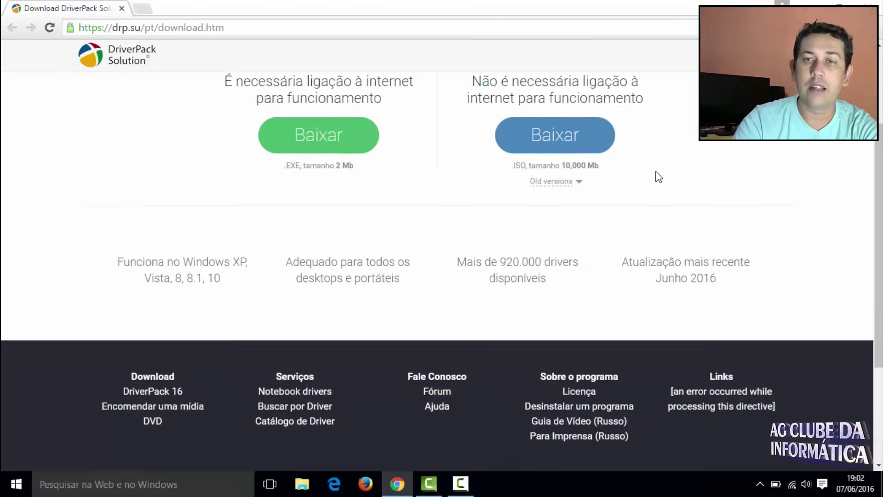
scroll(659, 177, down, 1)
click(580, 119)
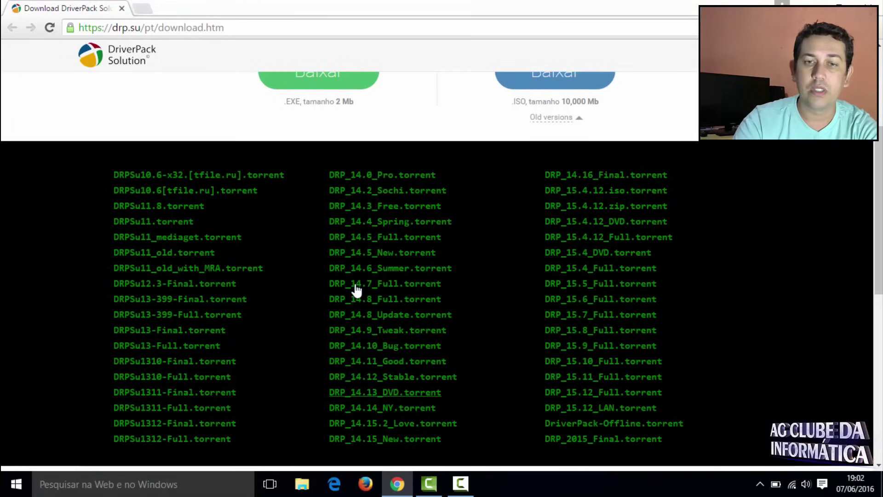
click(589, 275)
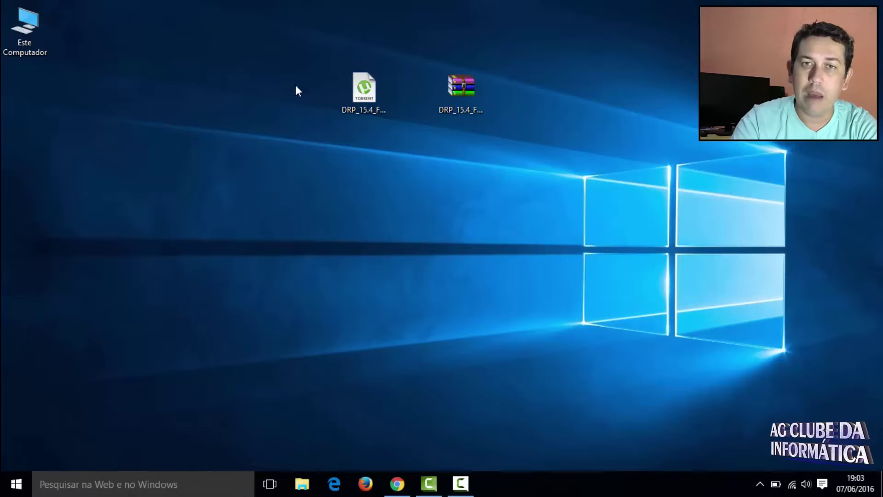
- Open the DRP_15.4_Full torrent from the desktop in µTorrent, start downloading DRP_15.4_Full.zip to the Downloads folder, and close the window
drag(289, 64, 371, 115)
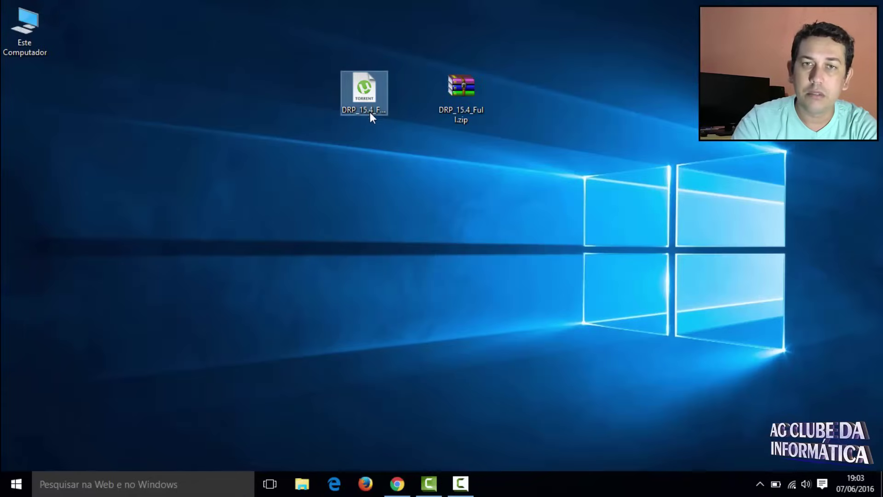
double_click(368, 91)
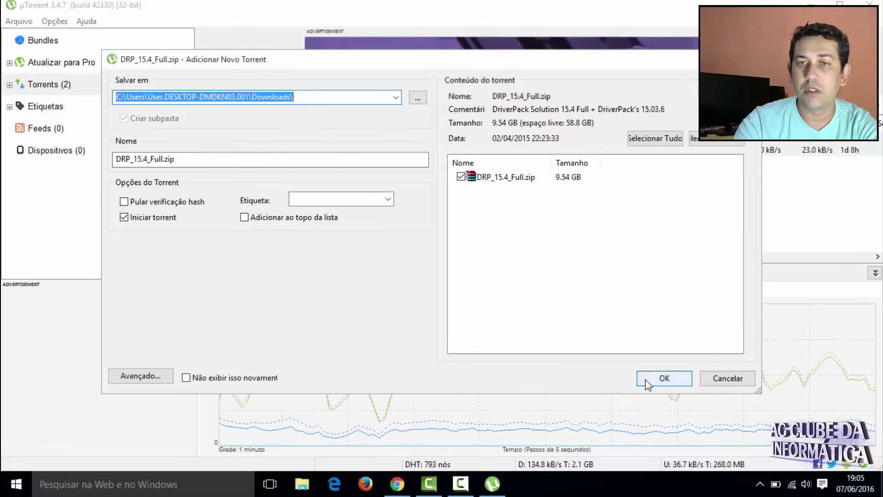
click(647, 380)
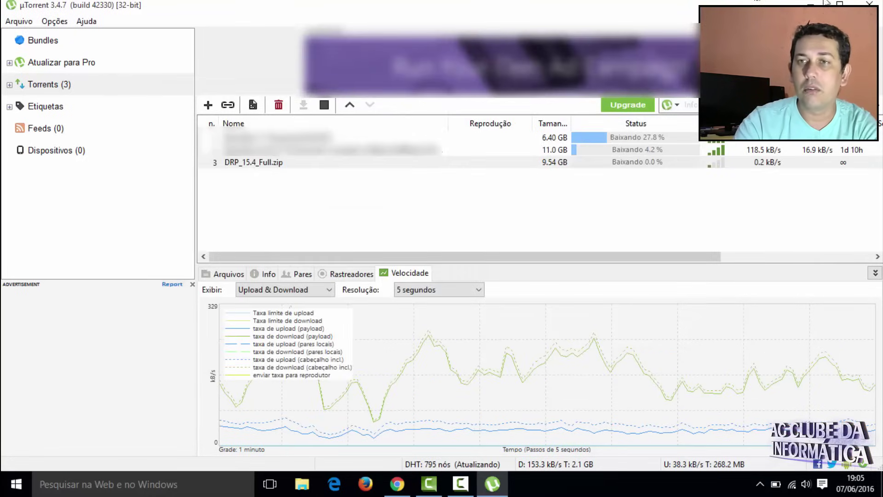
click(874, 4)
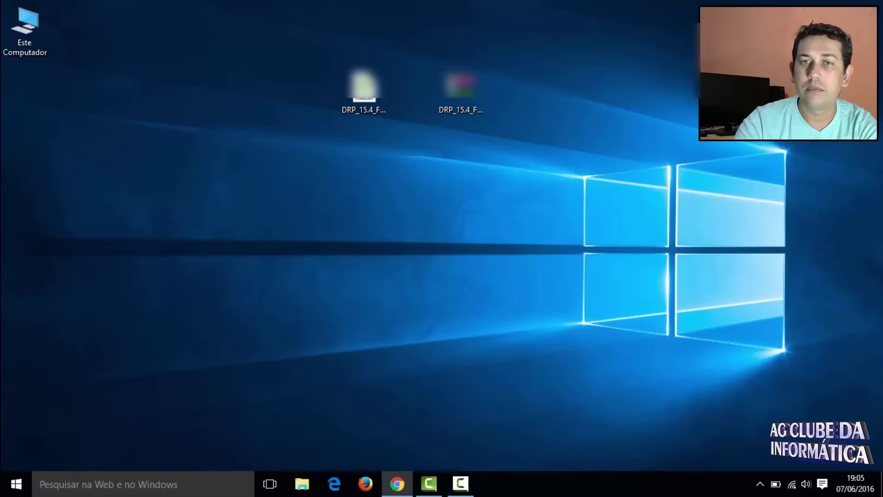
- Extract the DRP_15.4_Full.zip archive on the desktop into its own DRP_15.4_Full folder
click(464, 87)
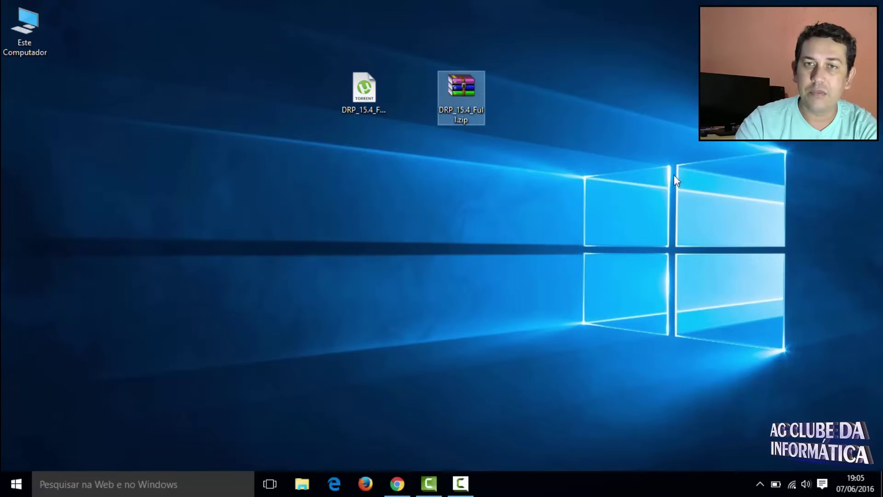
click(525, 164)
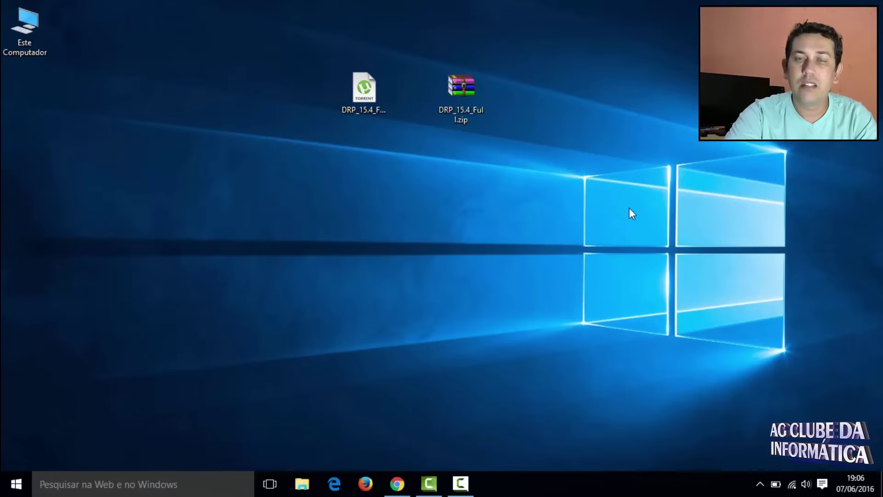
right_click(460, 89)
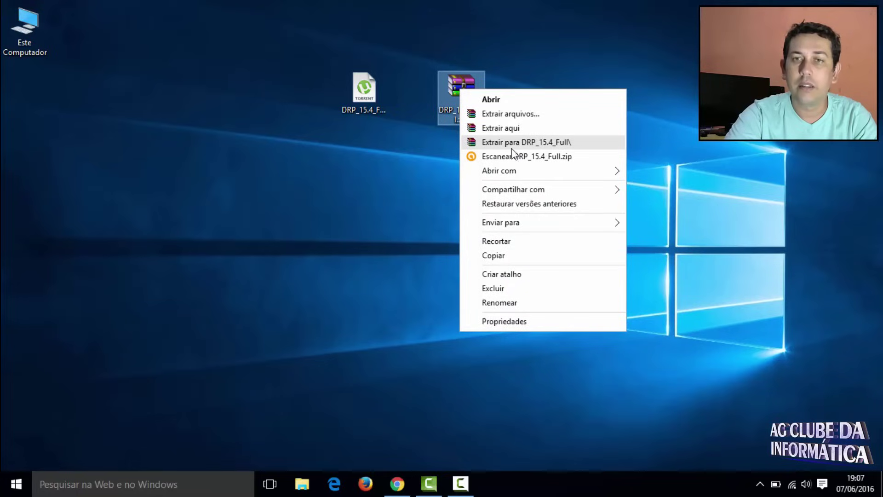
click(526, 143)
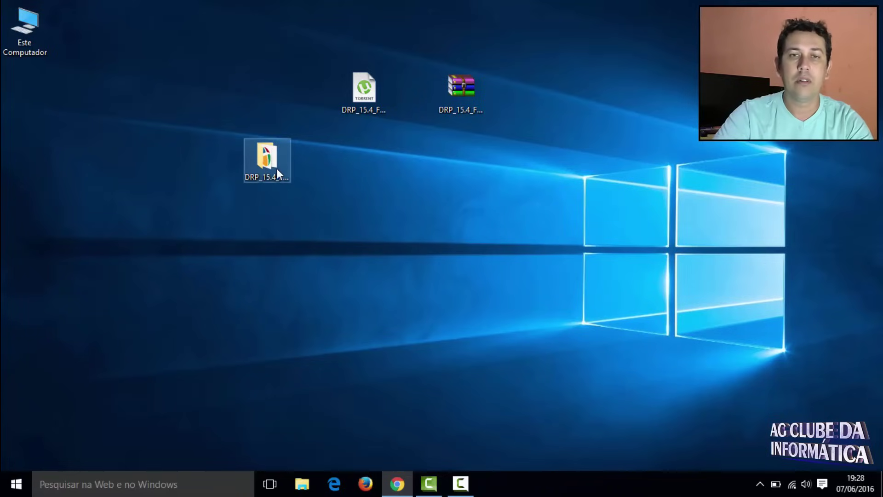
- Run DriverPackSolution.exe from the extracted DRP_15.4_Full folder and enter Expert mode
drag(276, 168, 230, 191)
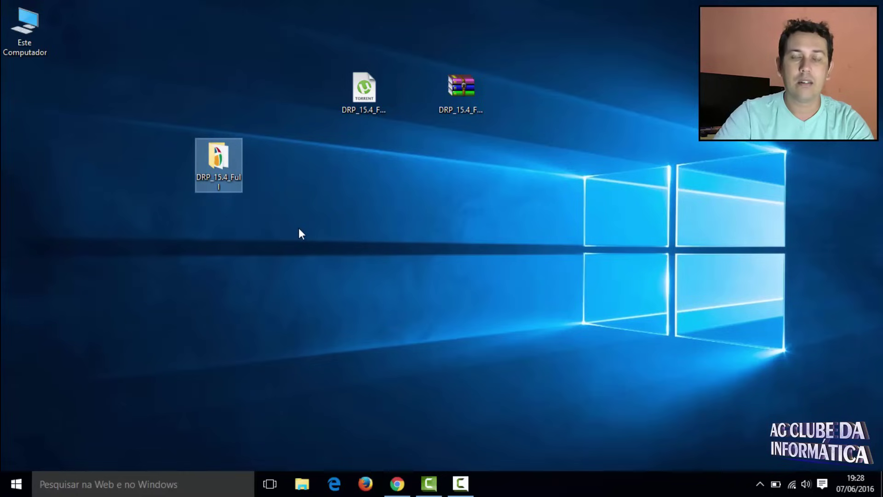
click(296, 228)
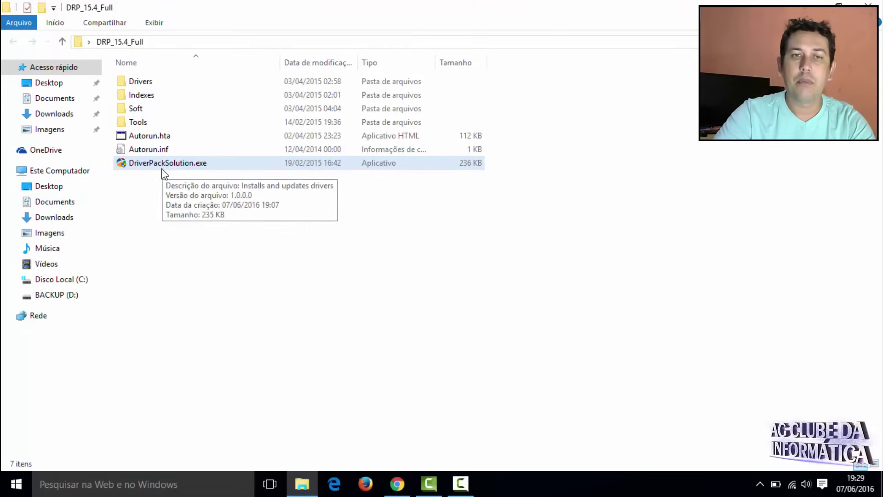
double_click(162, 166)
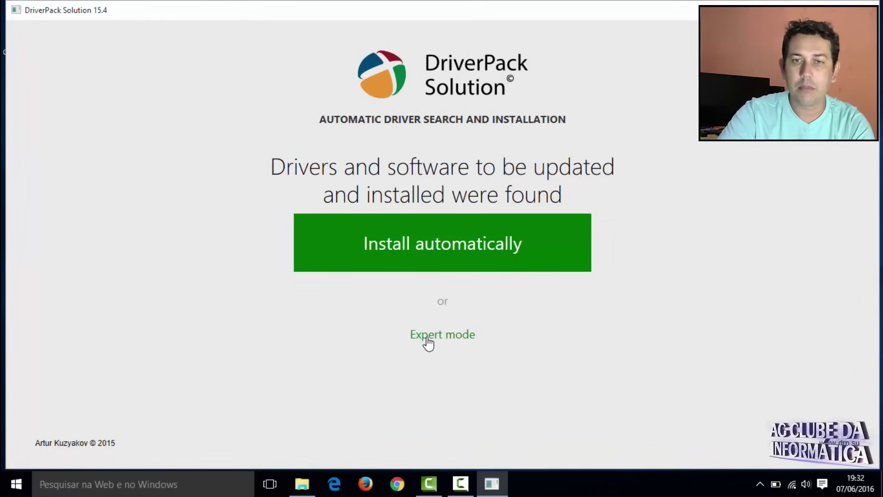
click(427, 341)
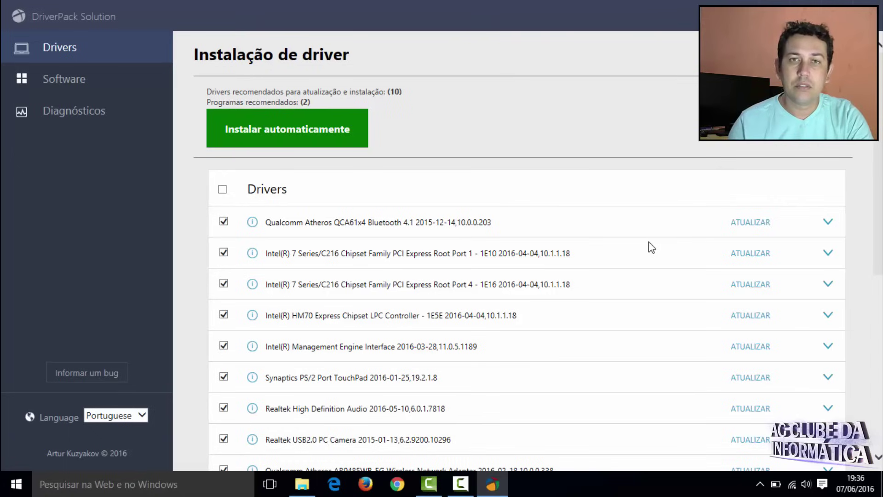
- Examine the list of drivers offered for update or reinstallation and which ones are selected
scroll(649, 247, down, 3)
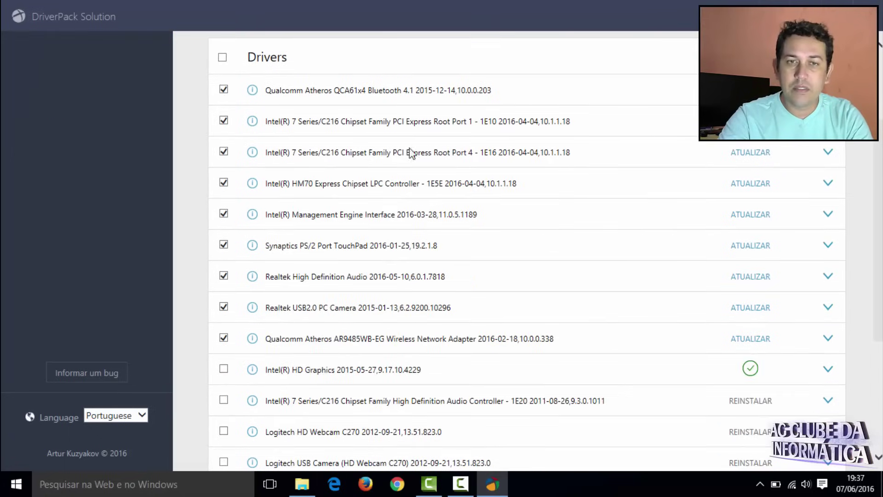
scroll(359, 350, down, 3)
scroll(589, 150, up, 1)
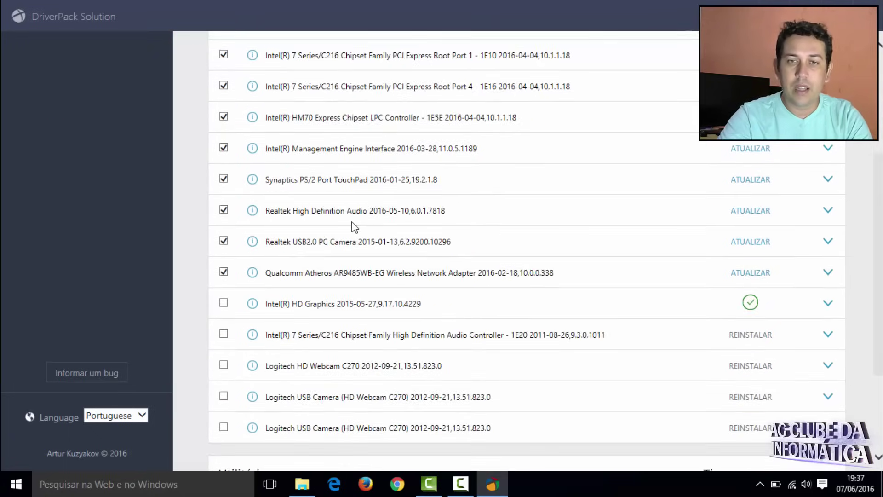
scroll(355, 228, down, 3)
scroll(71, 78, up, 8)
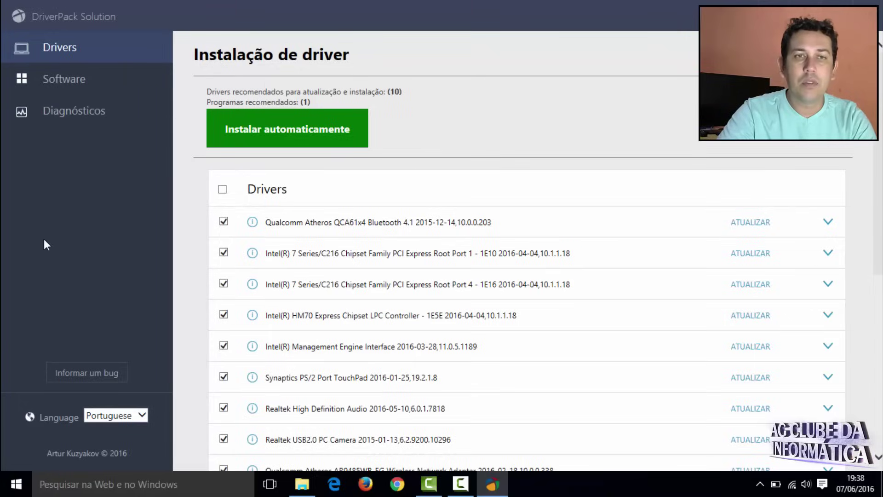
- Show the Software section and examine the programs offered for installation
click(57, 85)
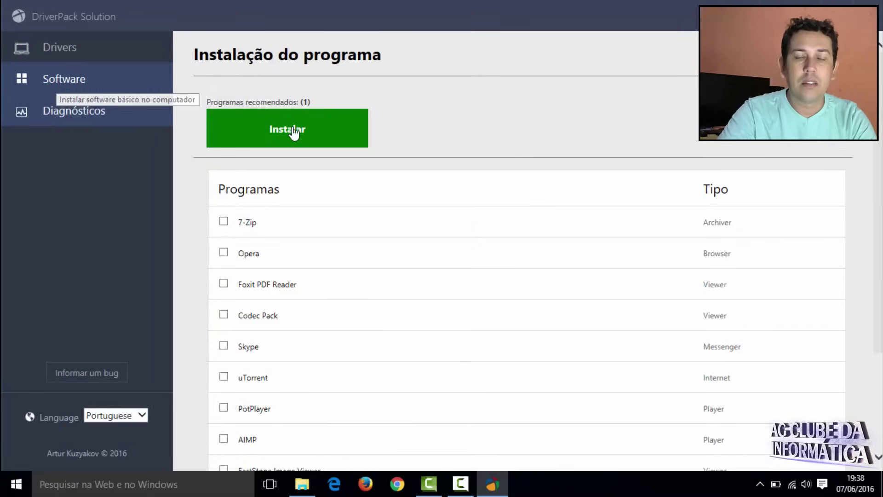
scroll(281, 246, down, 3)
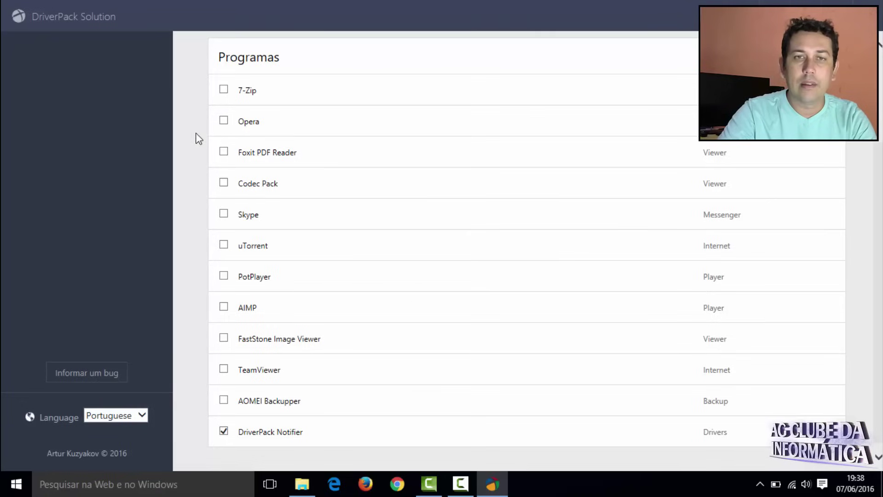
- Deselect DriverPack Notifier in the program list, leaving no program such as Skype or uTorrent marked for installation
scroll(446, 206, down, 1)
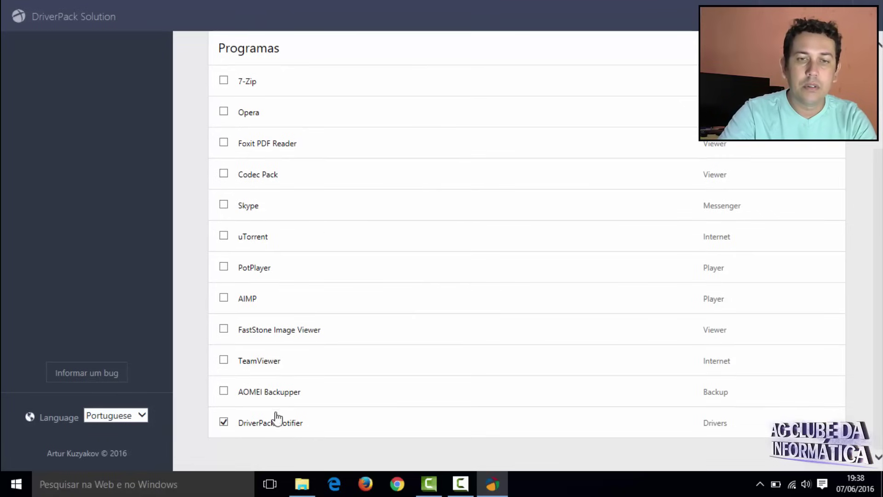
click(224, 422)
click(224, 236)
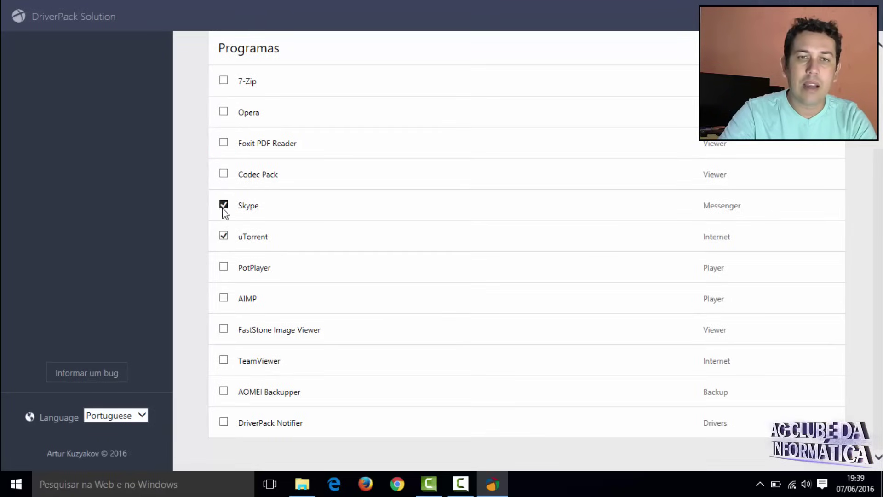
click(224, 236)
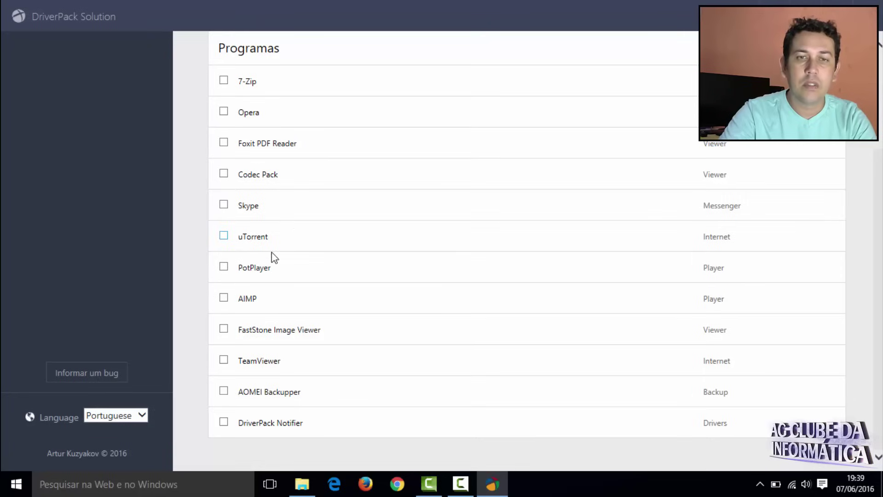
- Show the system diagnostics and examine the computer summary, including the display, multimedia and storage details
scroll(411, 256, up, 3)
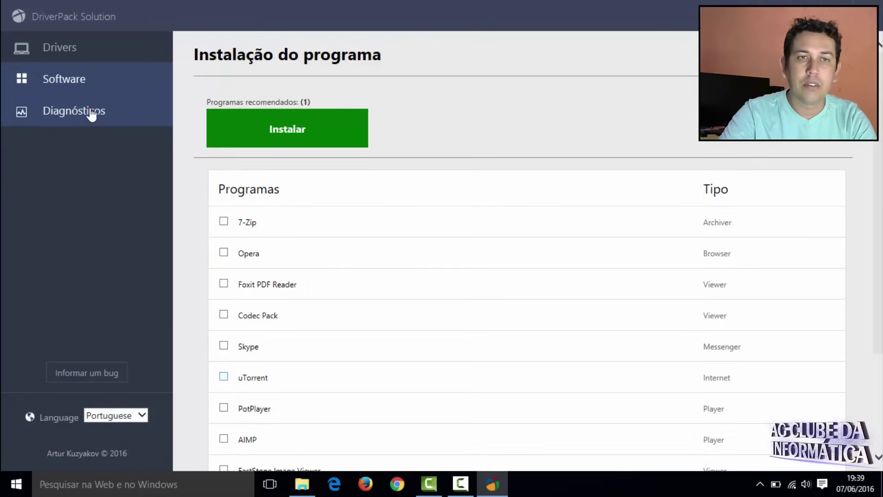
click(44, 116)
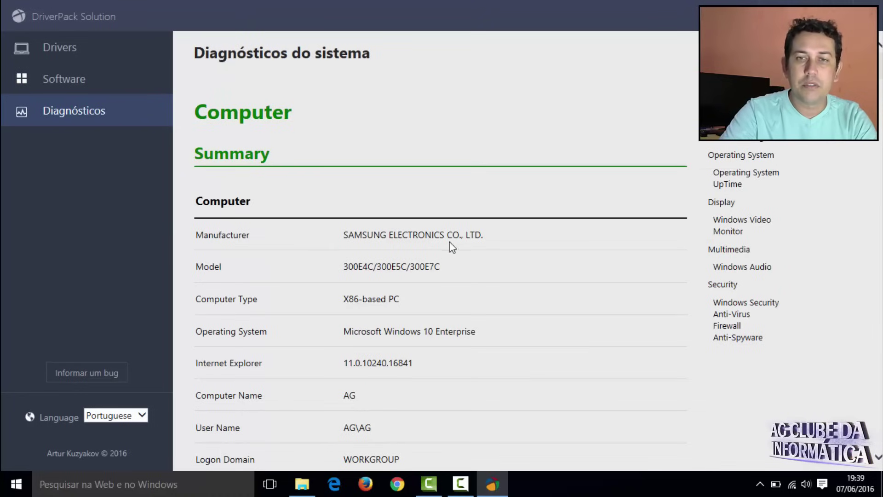
scroll(223, 238, down, 2)
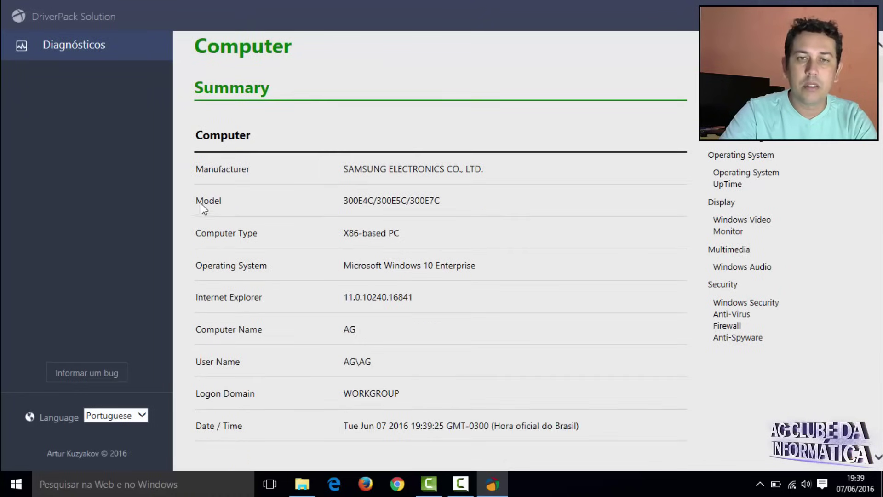
scroll(262, 277, down, 6)
scroll(502, 273, down, 6)
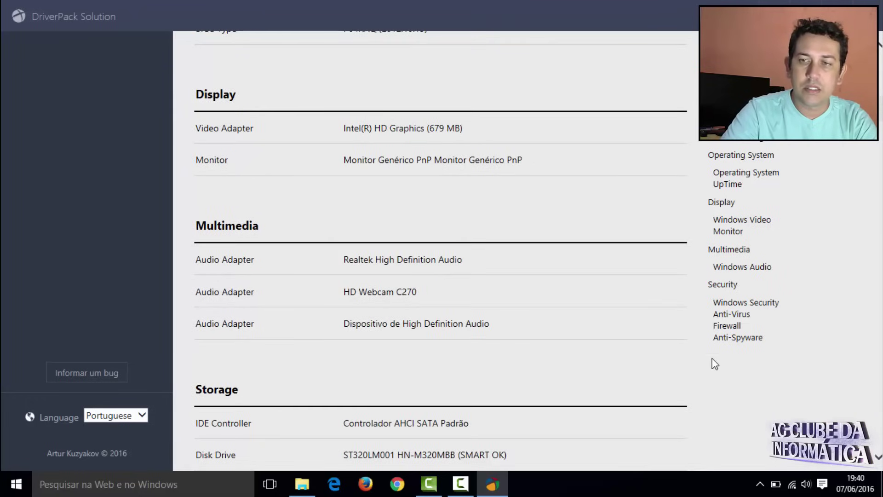
- Return to the Drivers section, install the selected drivers automatically and finish the installation
scroll(478, 206, up, 13)
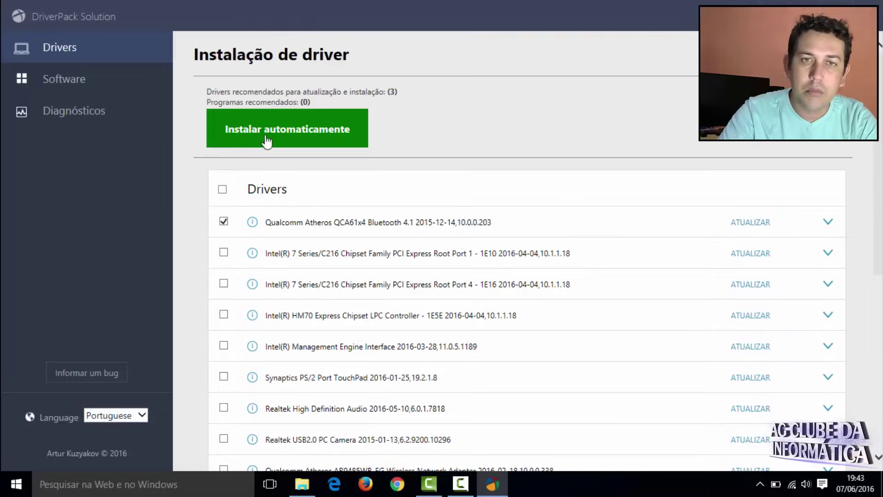
click(324, 137)
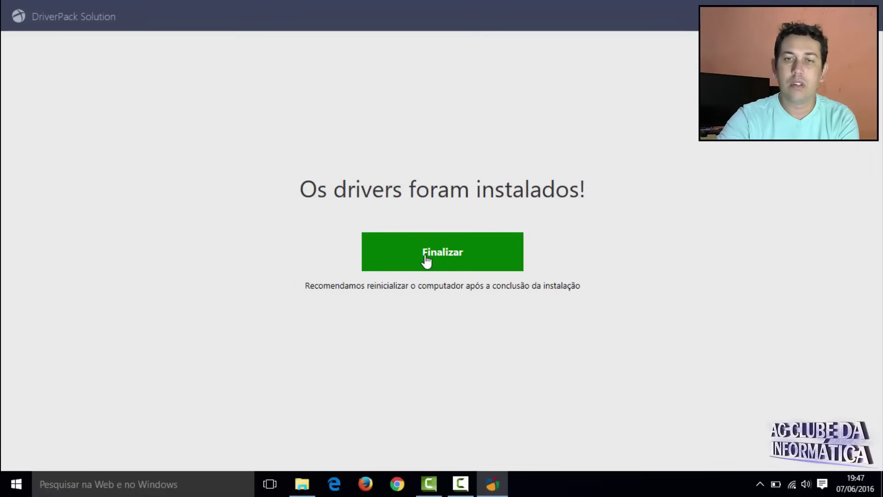
click(483, 263)
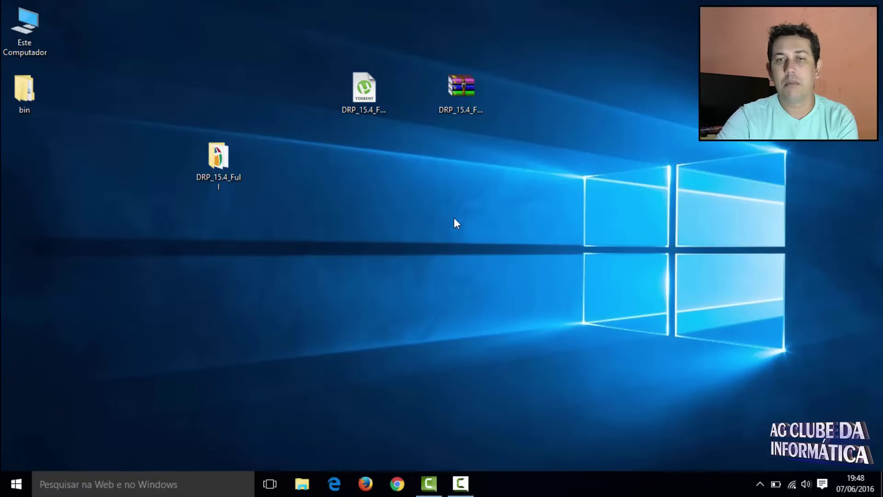
double_click(26, 29)
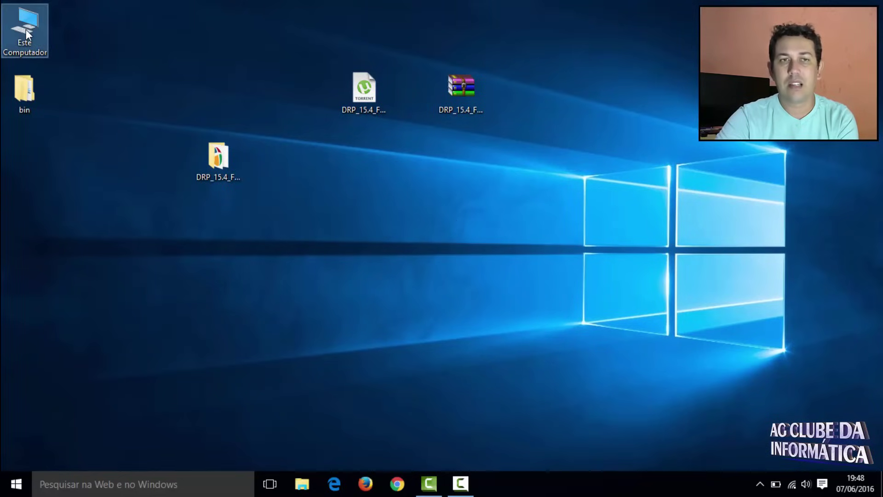
click(423, 248)
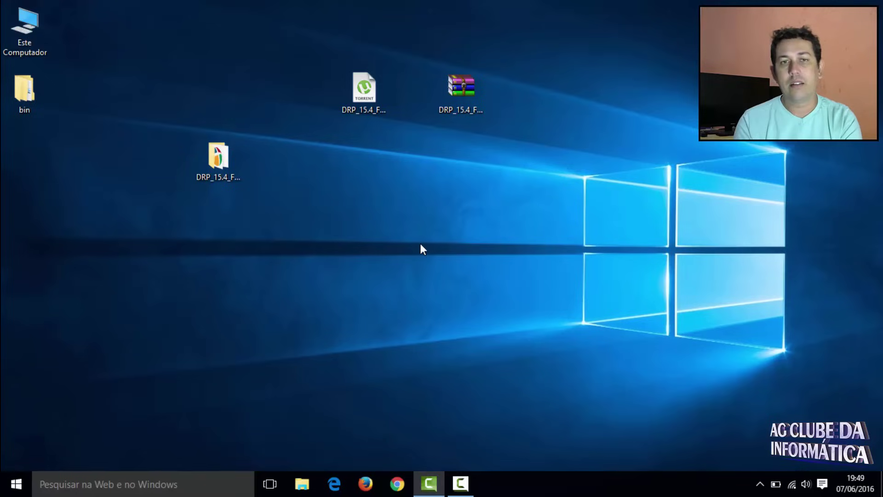